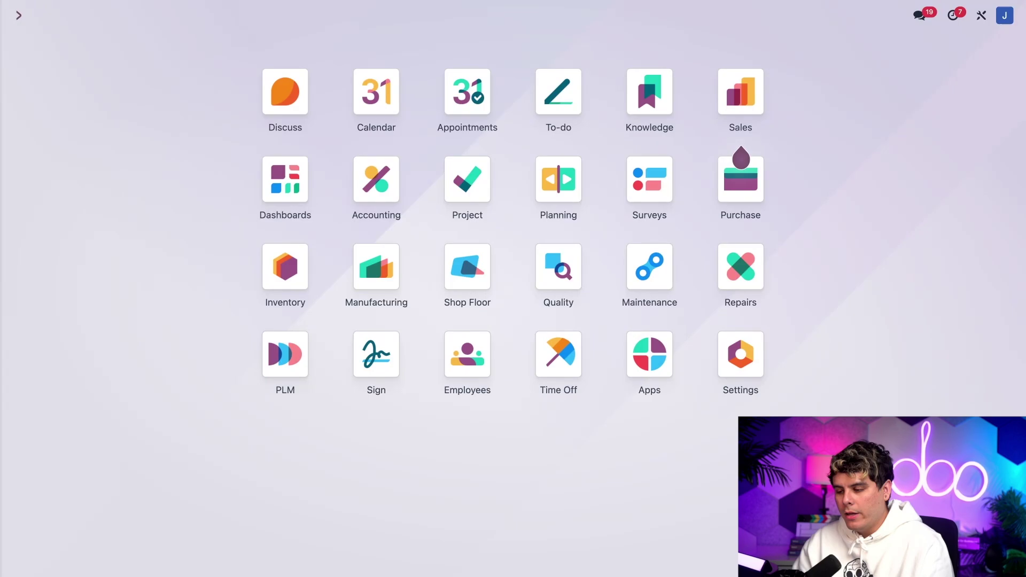
Open the Bicycle's subcontracting BoM by Bike Friends, with components Frame 1.00 and Wheel 2.00.
click(284, 264)
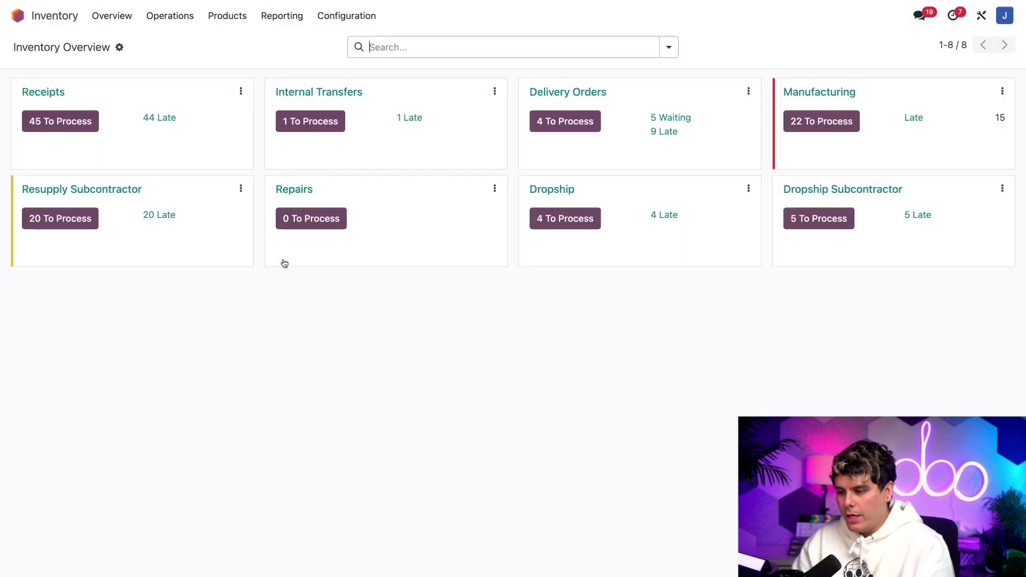
click(228, 18)
click(230, 43)
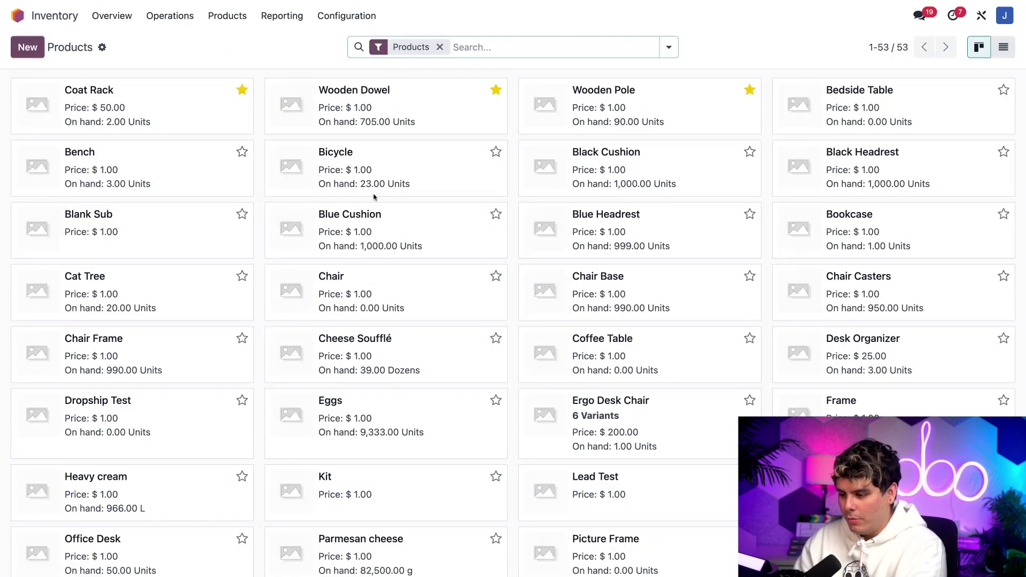
click(412, 177)
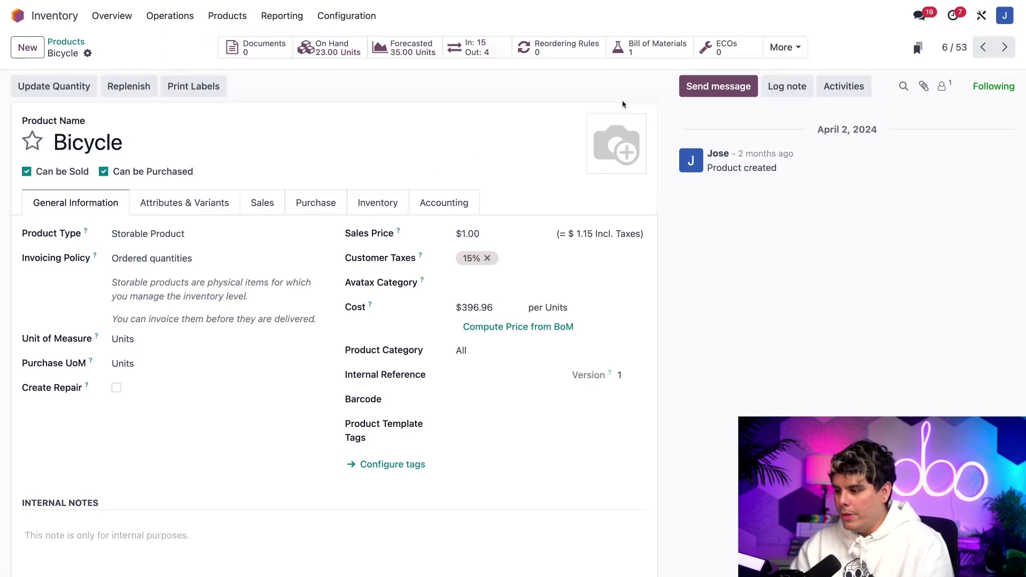
click(643, 50)
click(363, 109)
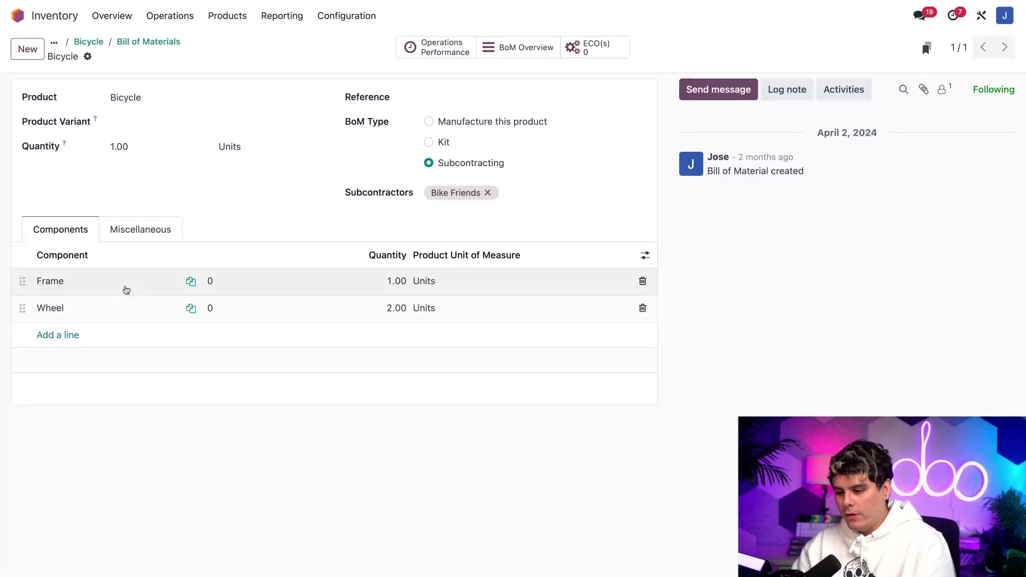
click(126, 284)
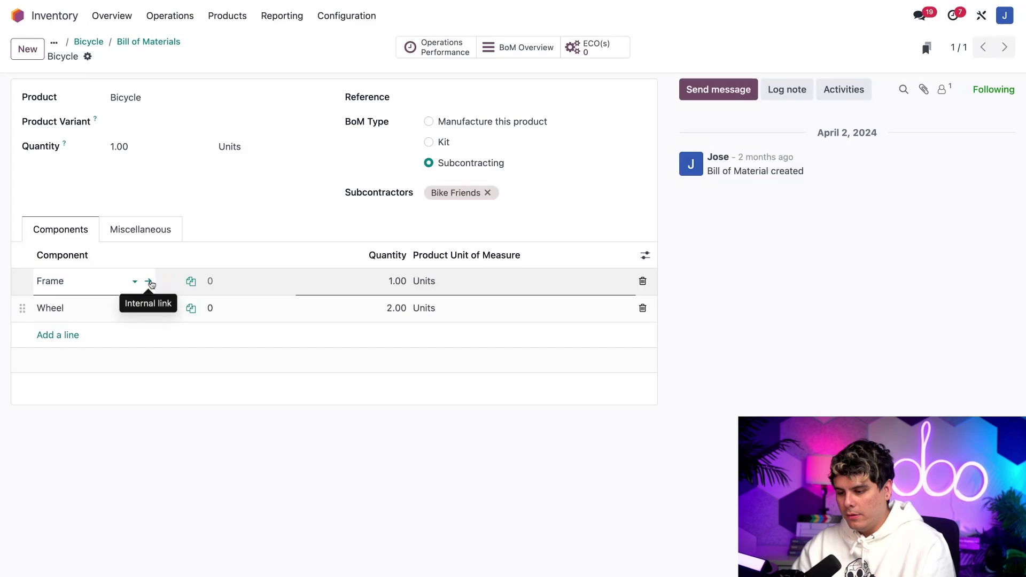
Review the Frame product's vendor Bike World at 50.00 and its inventory settings, then return home.
click(150, 283)
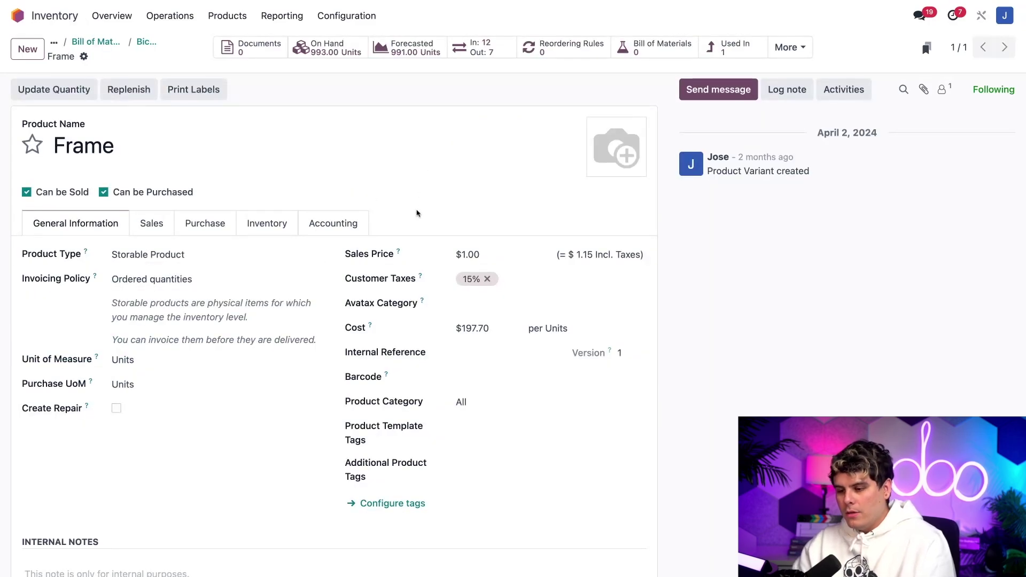
click(216, 226)
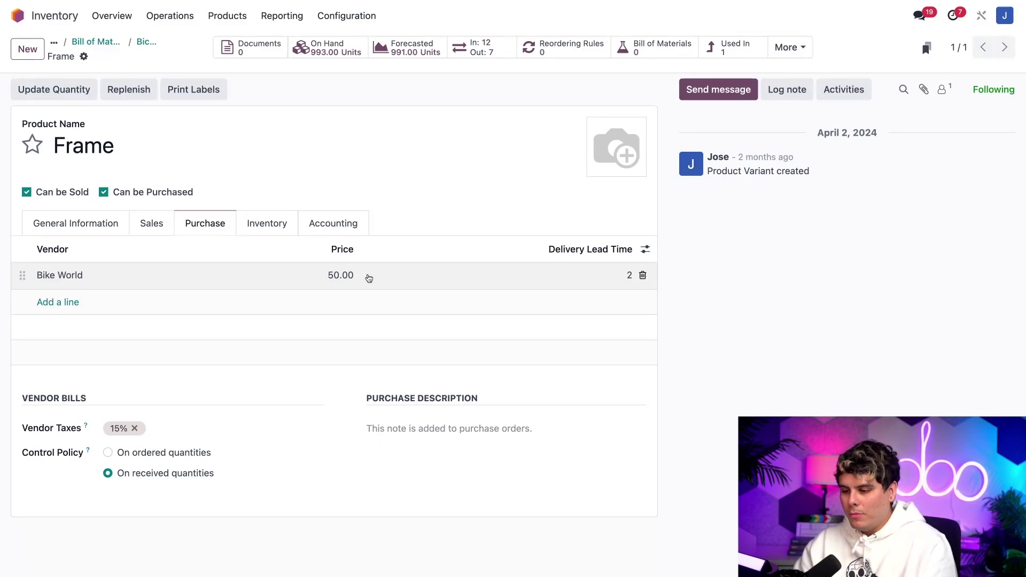
click(266, 223)
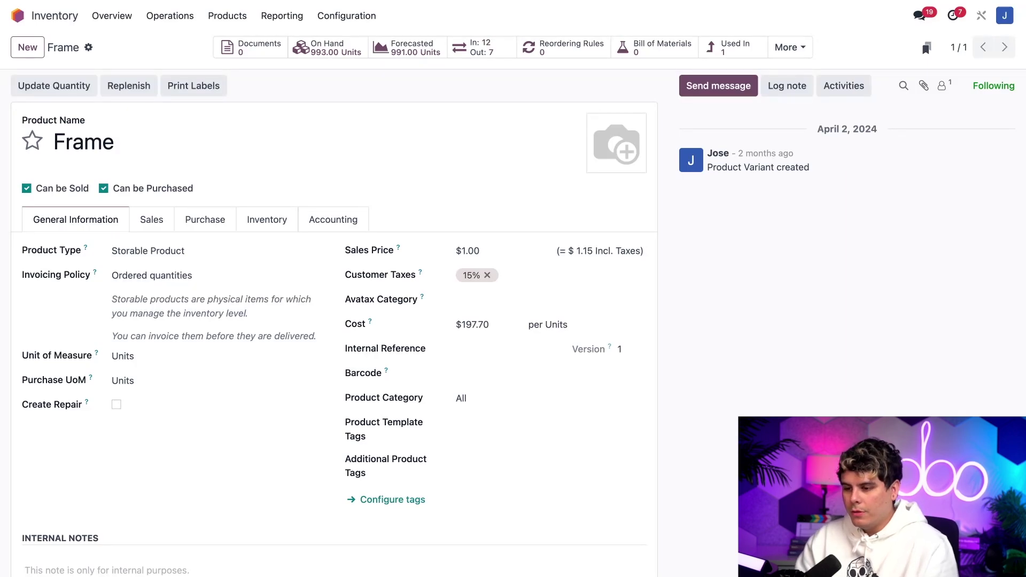
click(18, 15)
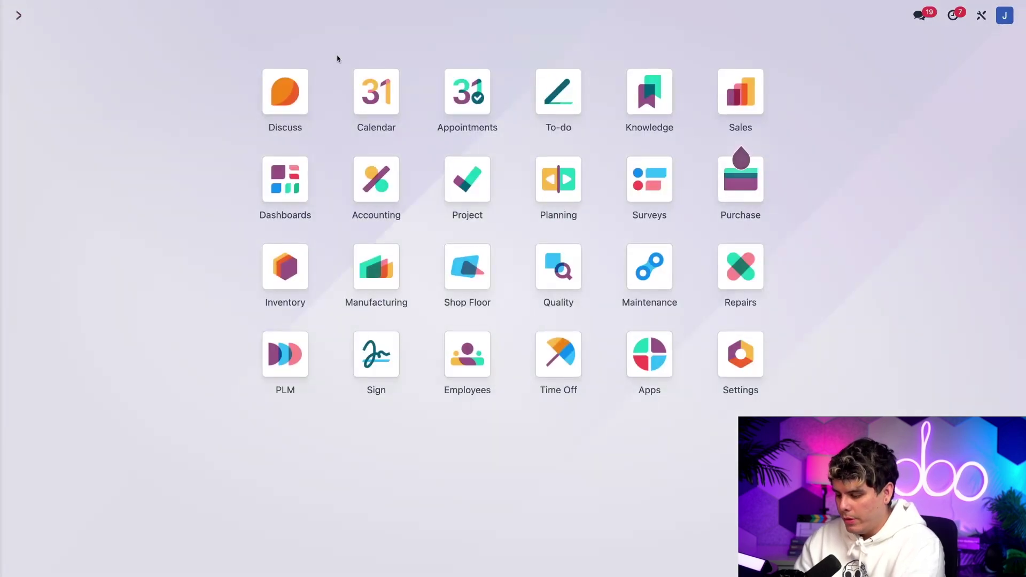
Start a new request for quotation from the Purchase Orders list.
text(pur)
key(Return)
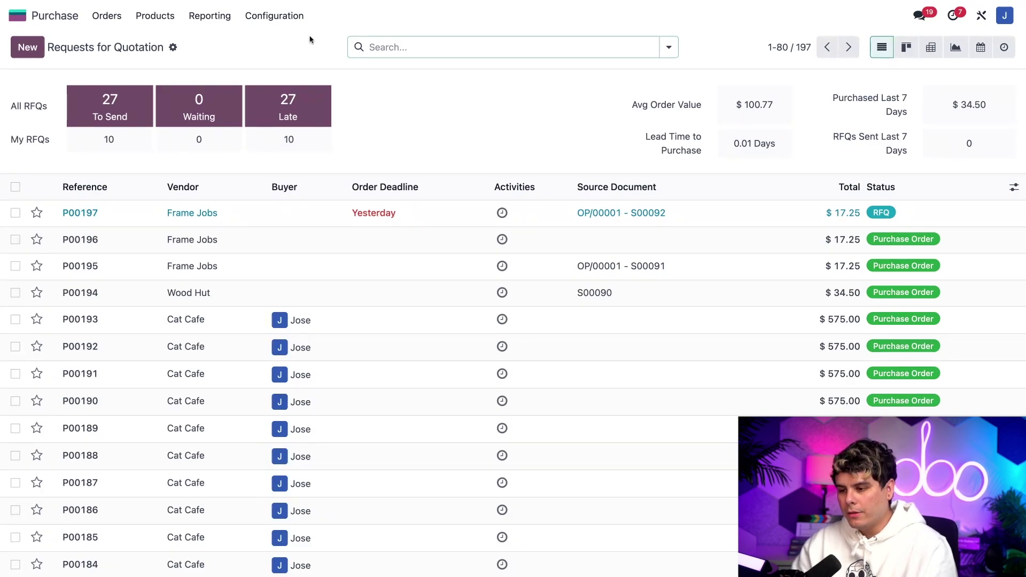
click(113, 19)
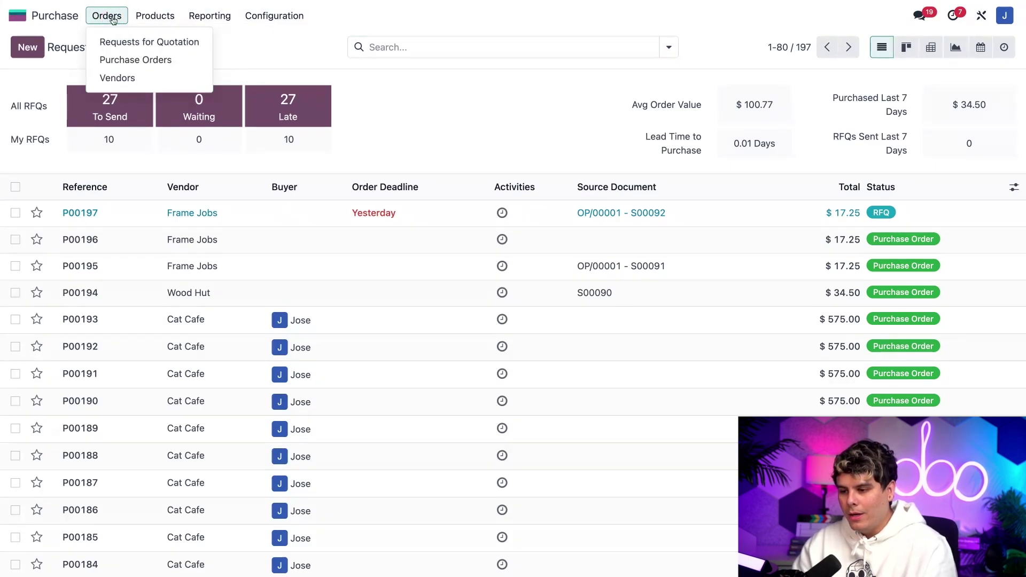
click(118, 59)
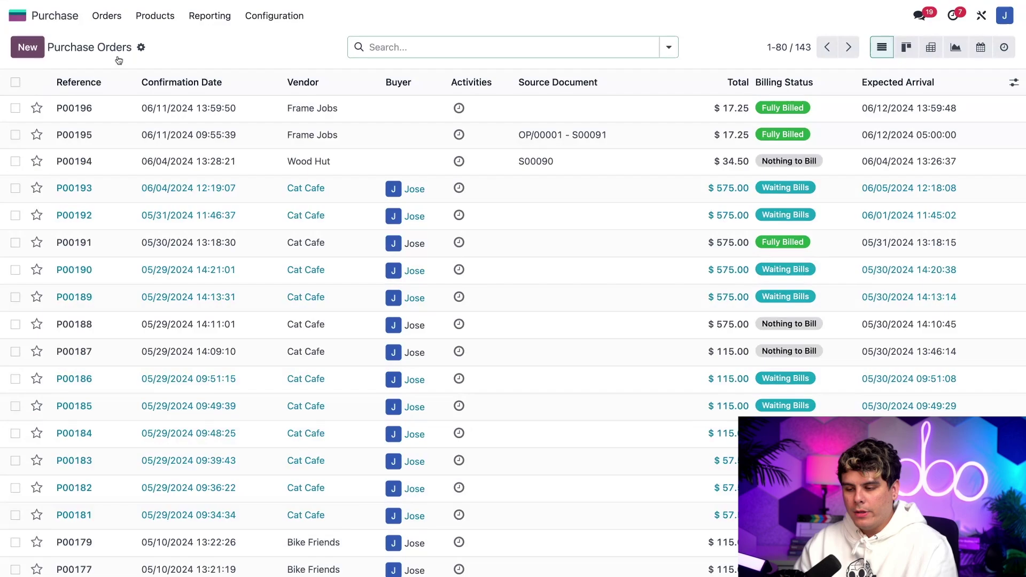
click(27, 47)
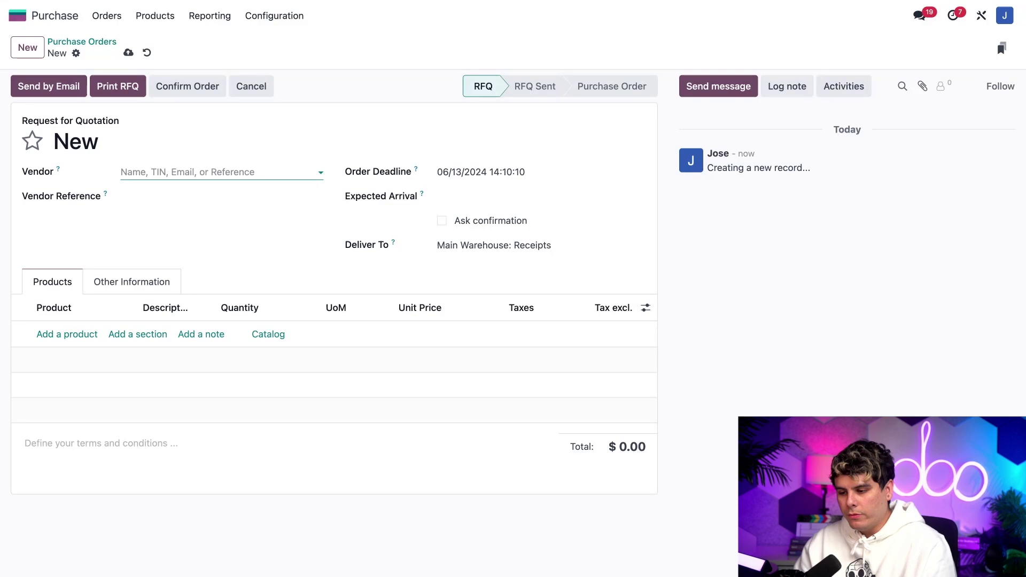
Order one Bicycle from vendor Bike Friends and confirm the order.
text(bike)
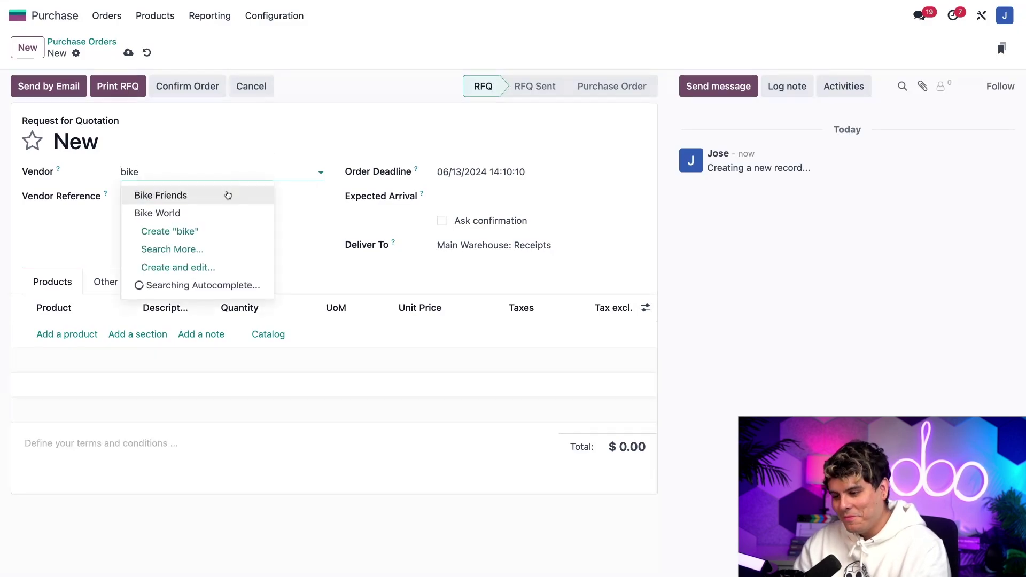
click(227, 195)
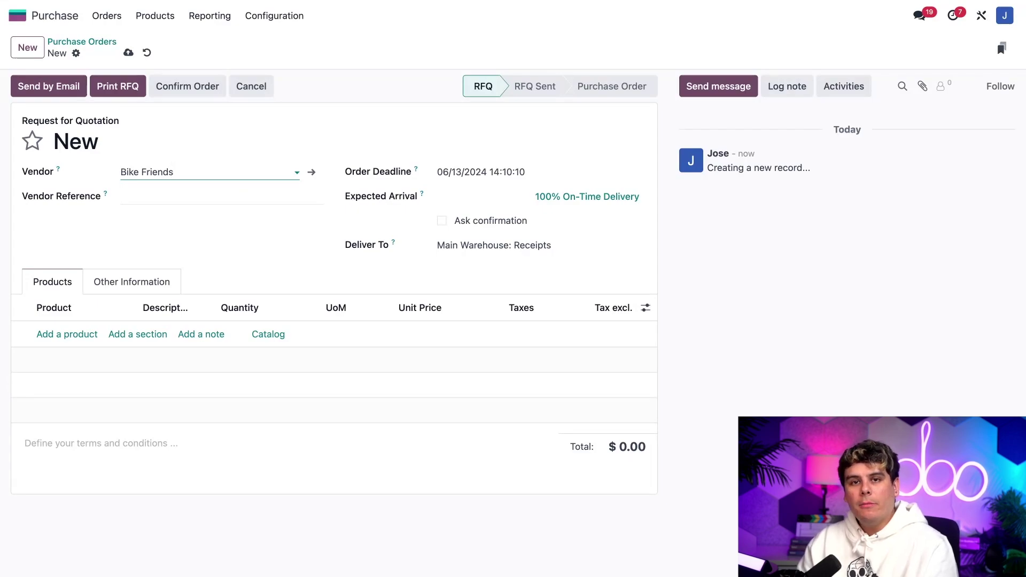
click(69, 335)
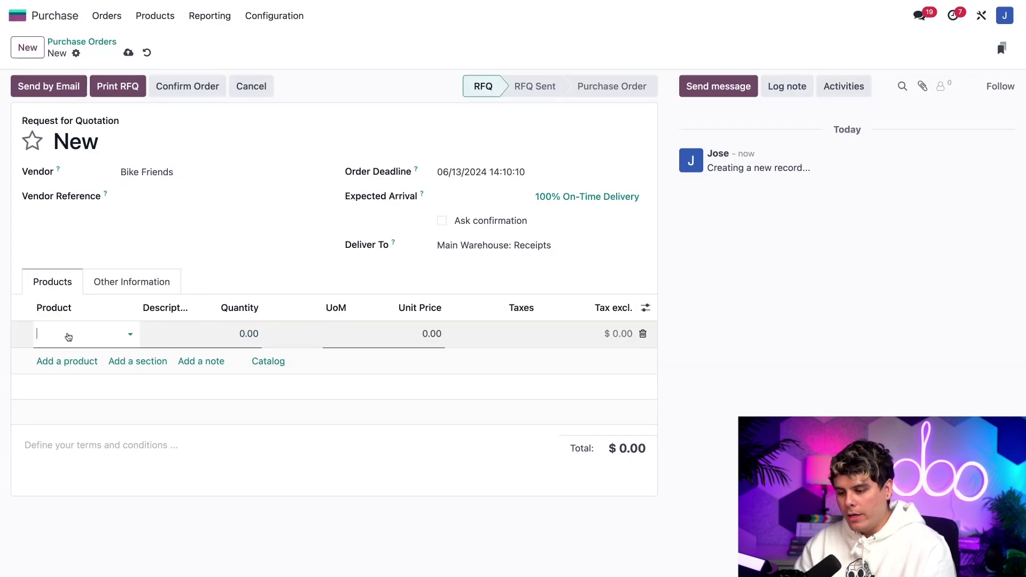
text(bic)
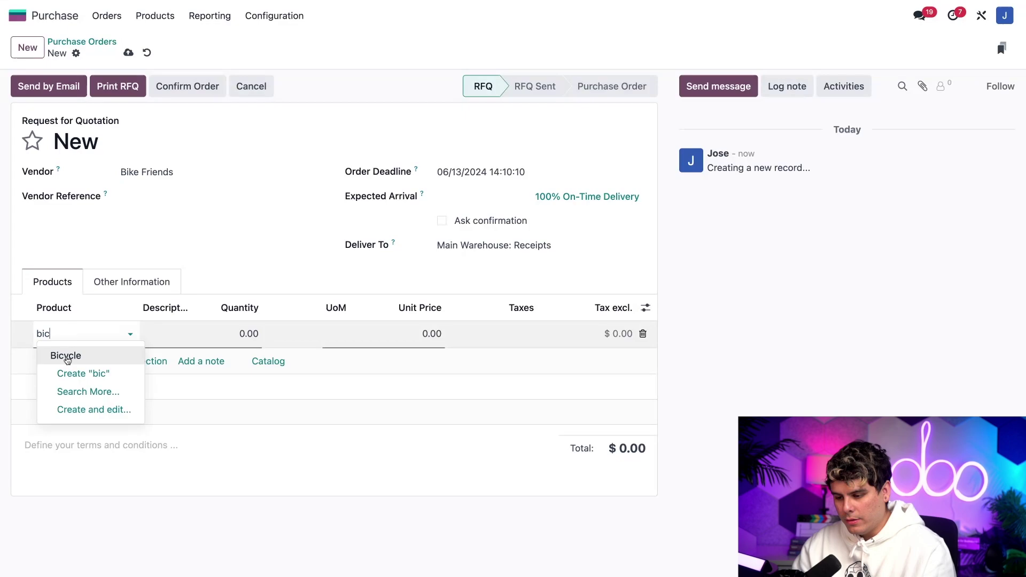
click(67, 356)
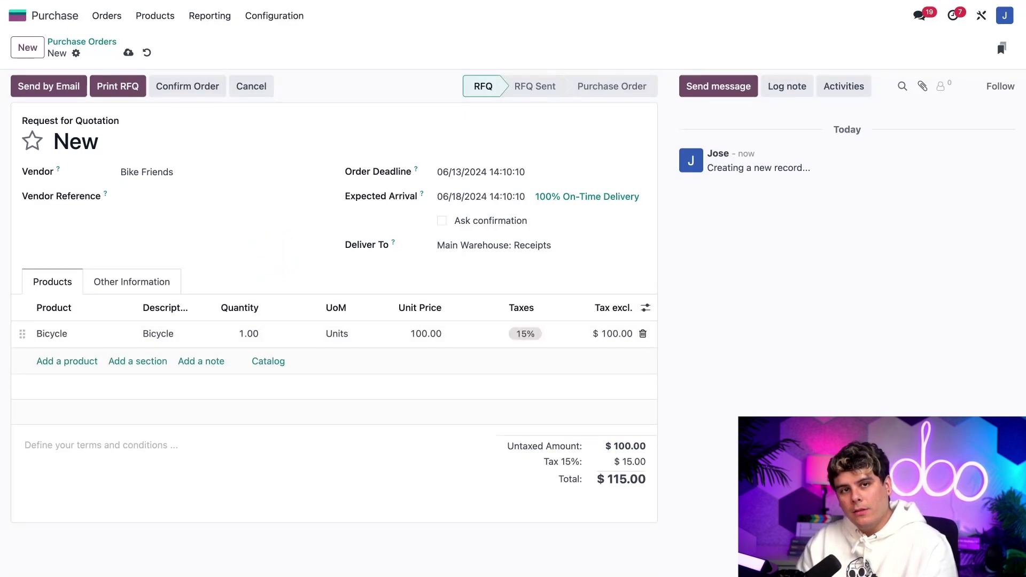
click(184, 86)
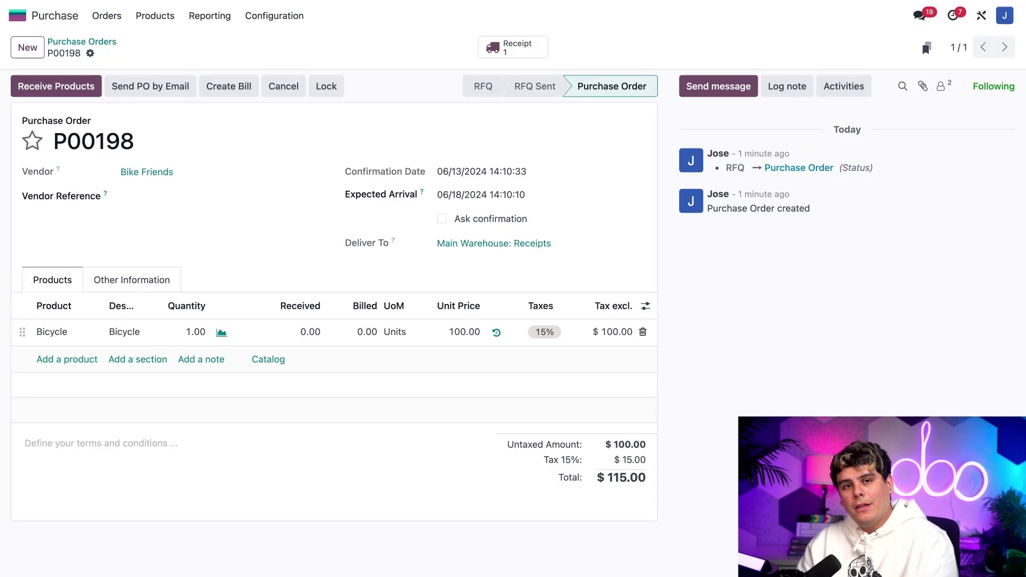
Open request for quotation P00199 to Bike World from the Requests for Quotation list.
click(116, 16)
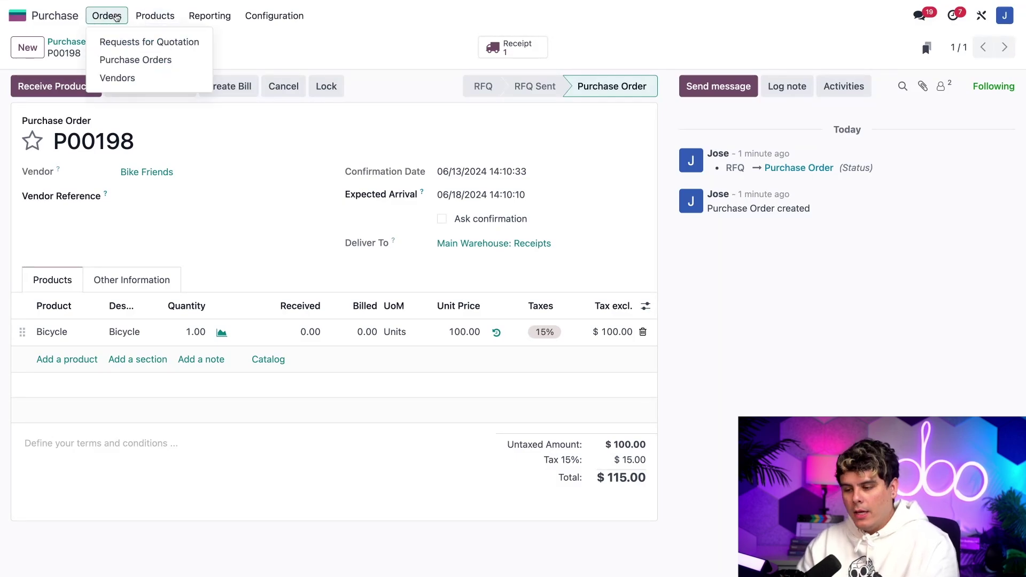
click(125, 44)
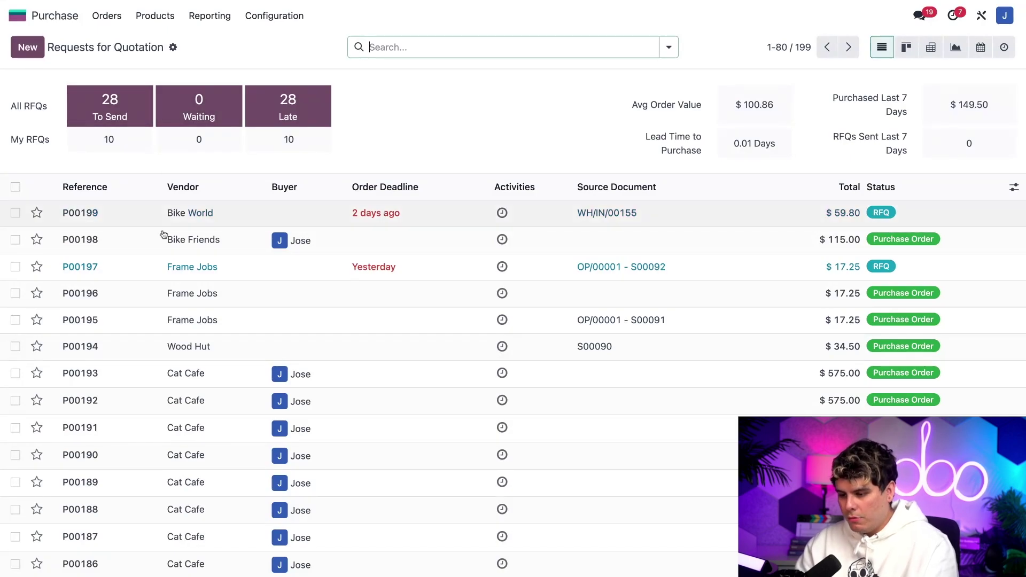
scroll(163, 267, down, 10)
scroll(164, 292, up, 10)
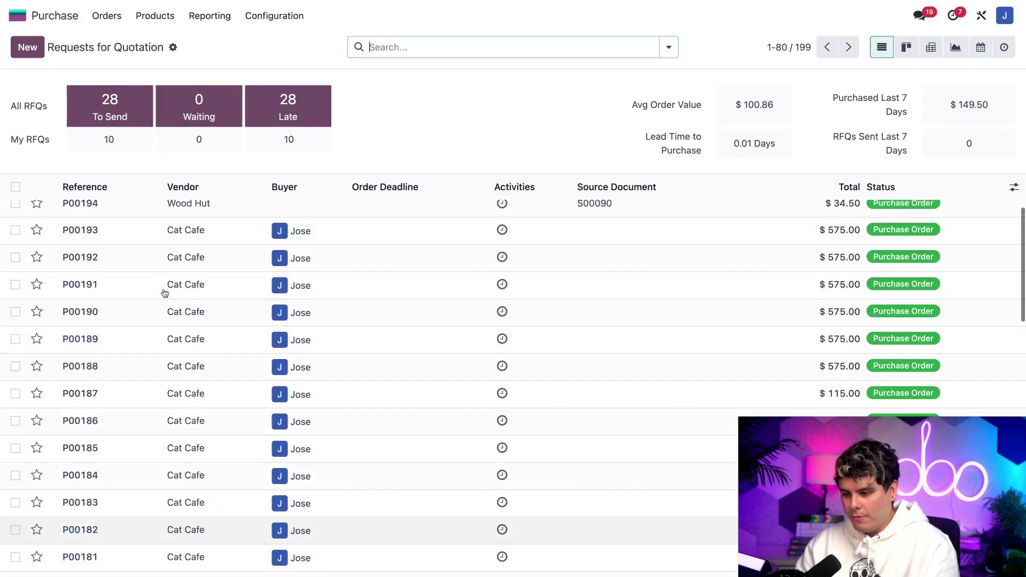
click(127, 216)
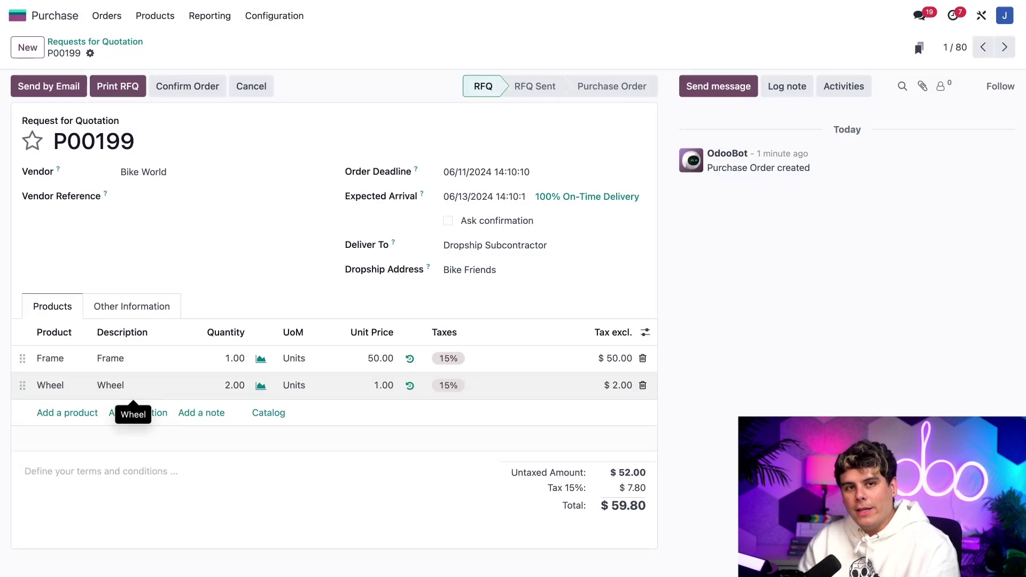
Confirm order P00199 and view its dropship transfer to Bike Friends.
click(177, 92)
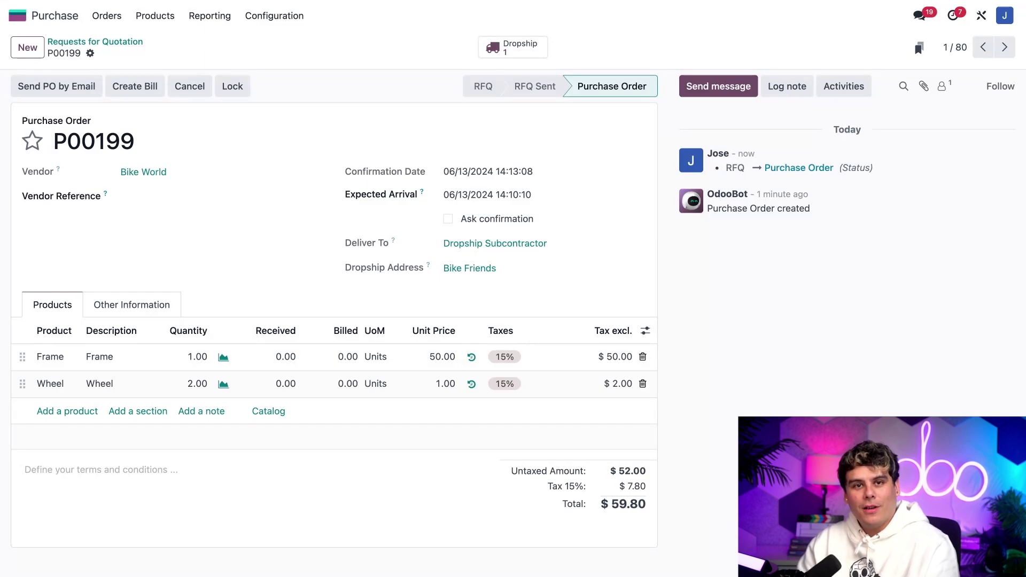
click(524, 54)
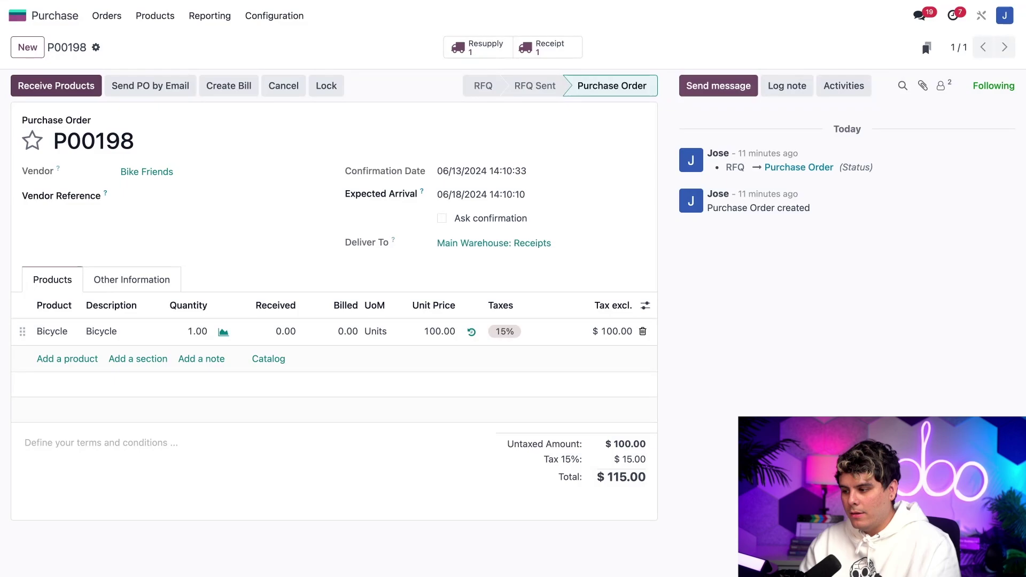
Validate receipt WH/IN/00155 for the one Bicycle from purchase order P00198.
click(56, 85)
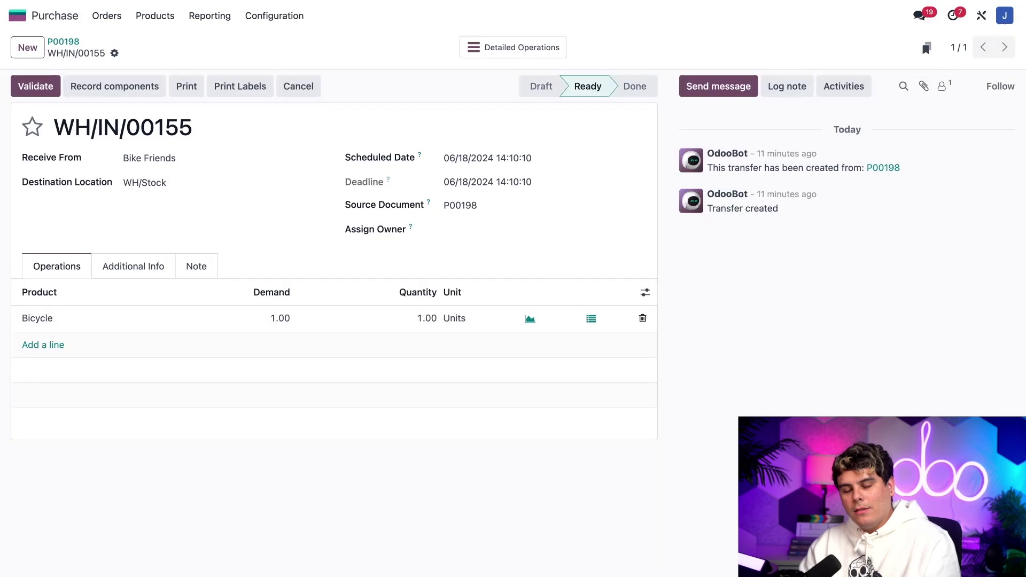
click(31, 87)
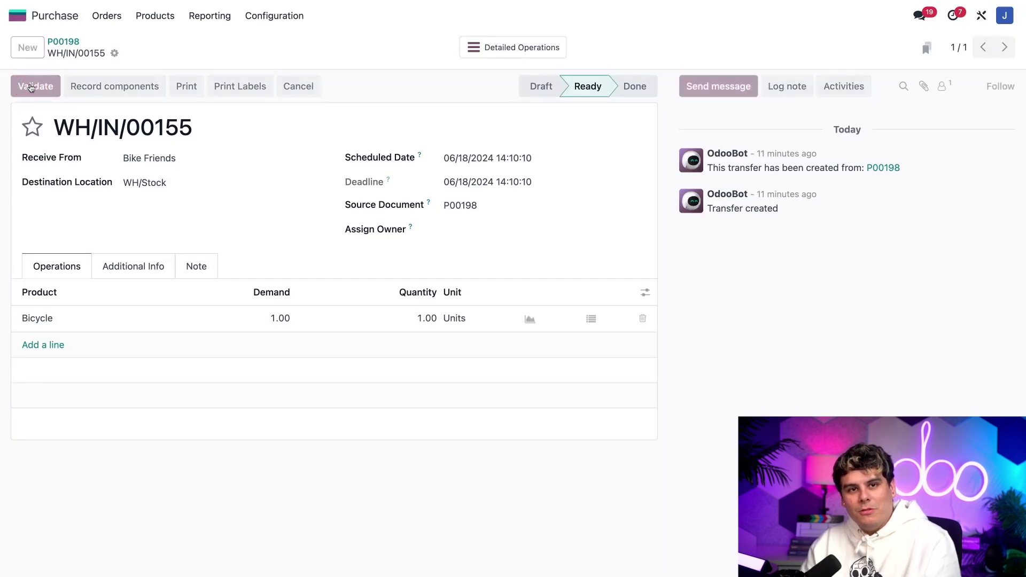